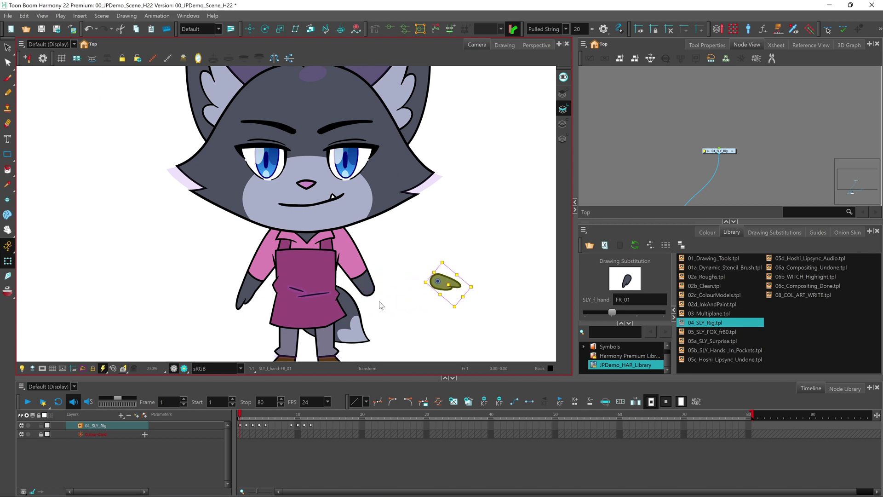
Undo the last two changes to the detached SLY_f_hand drawing.
key(ctrl+z)
key(ctrl+z)
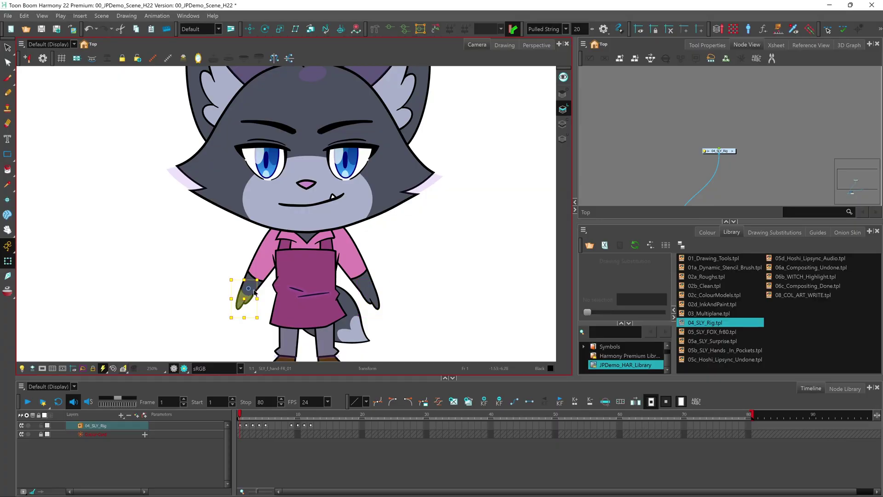
Pose the SLY_f_hand arm by rotating the whole arm outward at the shoulder and bending the forearm inward at the elbow.
key(b)
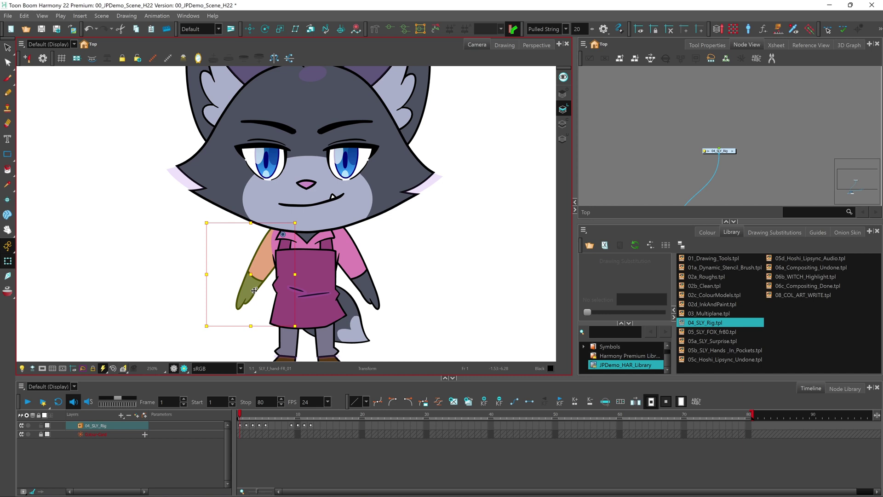
drag(301, 328, 262, 330)
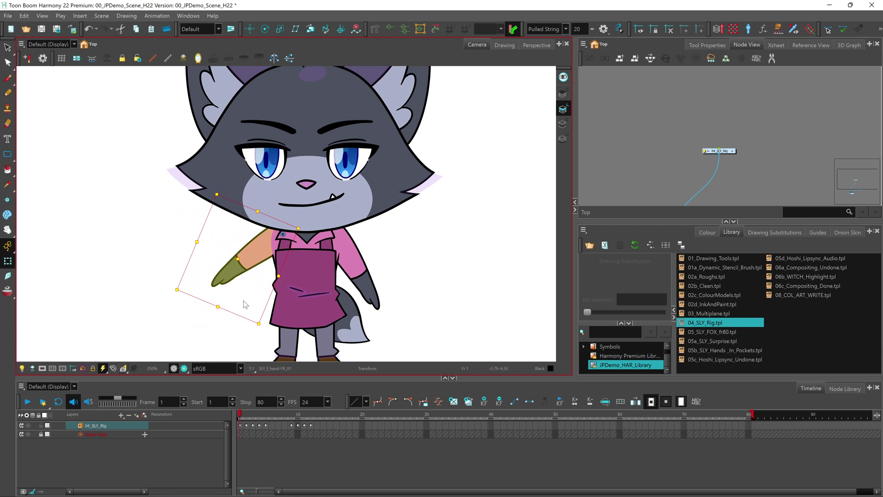
key(shift+b)
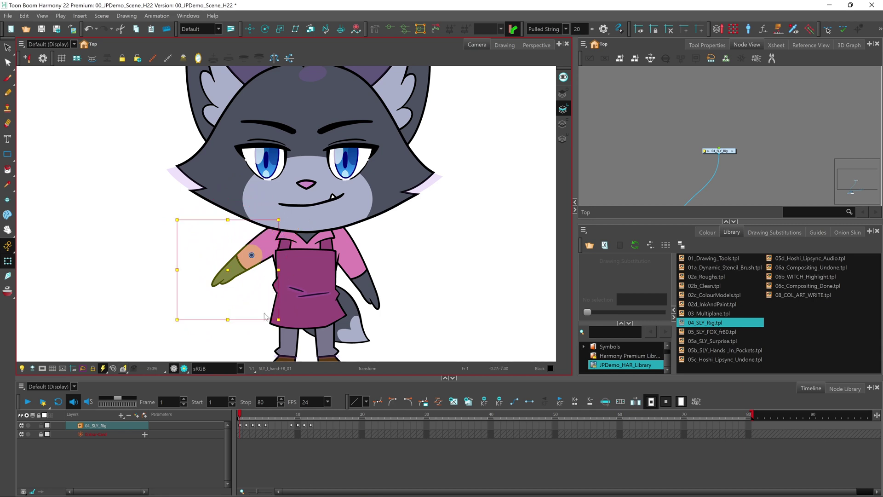
drag(282, 324, 313, 288)
key(shift+b)
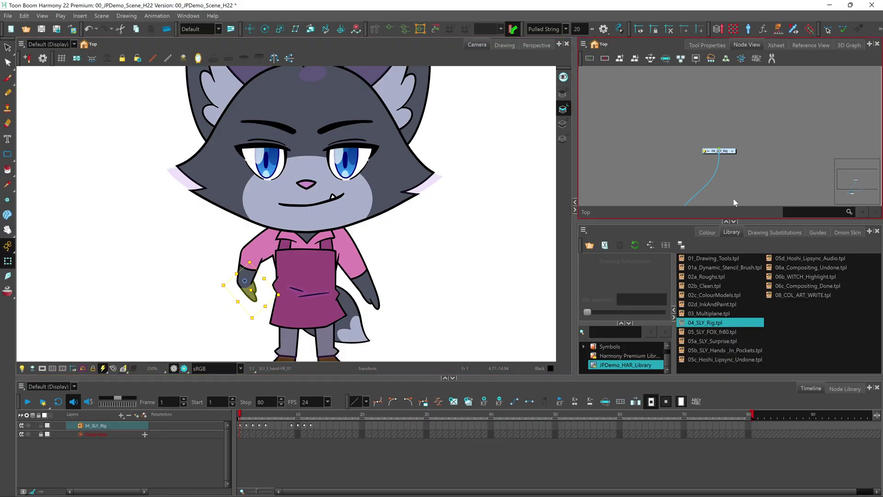
Enlarge the node network display and open the Sly_Fox group inside 04_SLY_Rig.
click(734, 220)
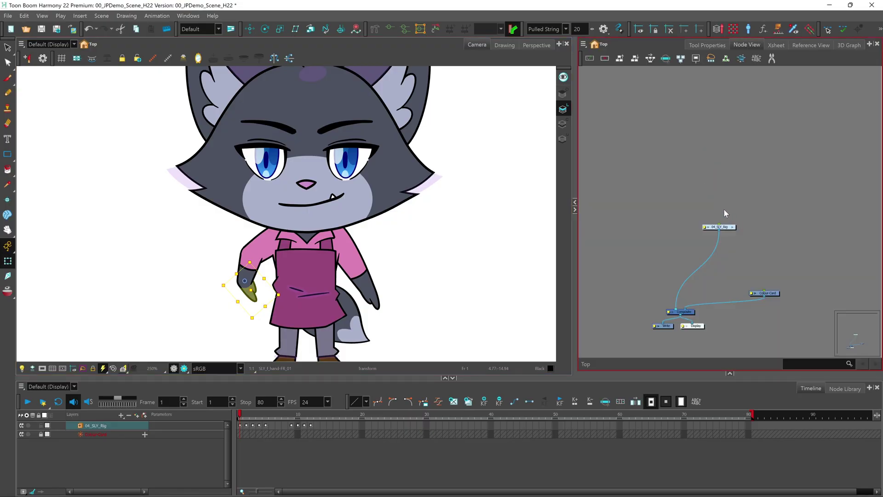
click(733, 226)
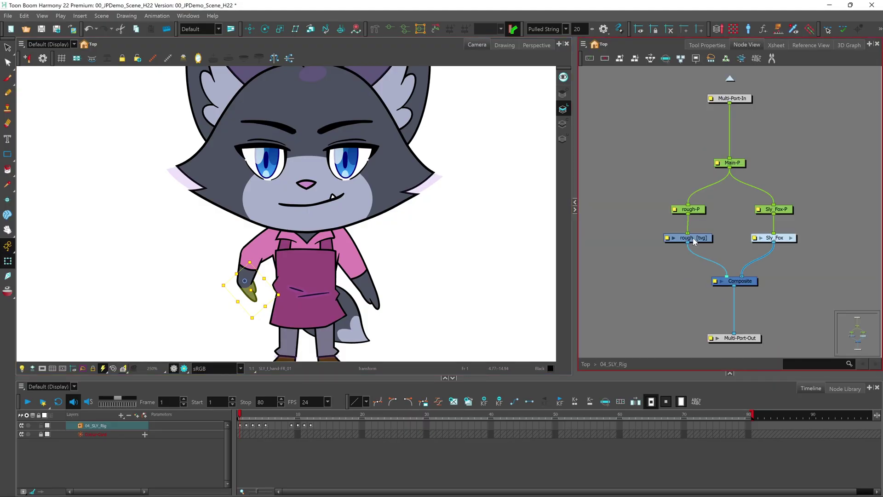
click(575, 203)
click(512, 238)
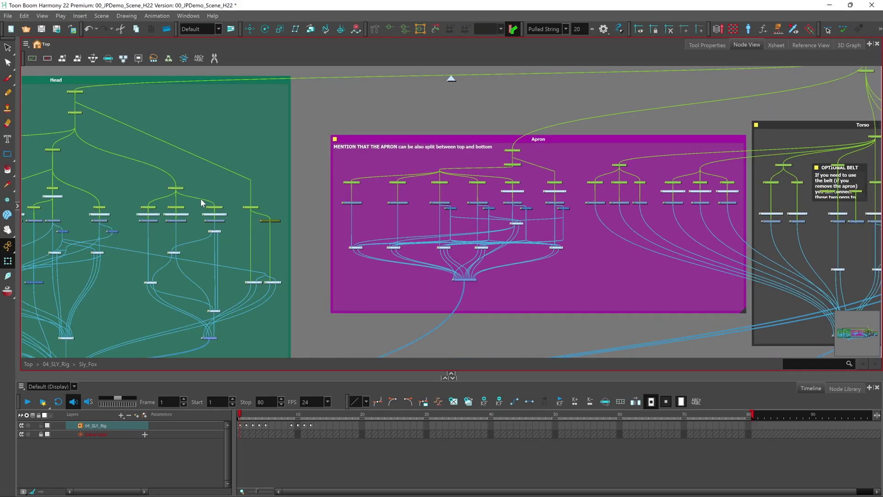
Inspect the peg hierarchy of the Head section, following it from the main head peg down to its branches.
drag(201, 199, 399, 235)
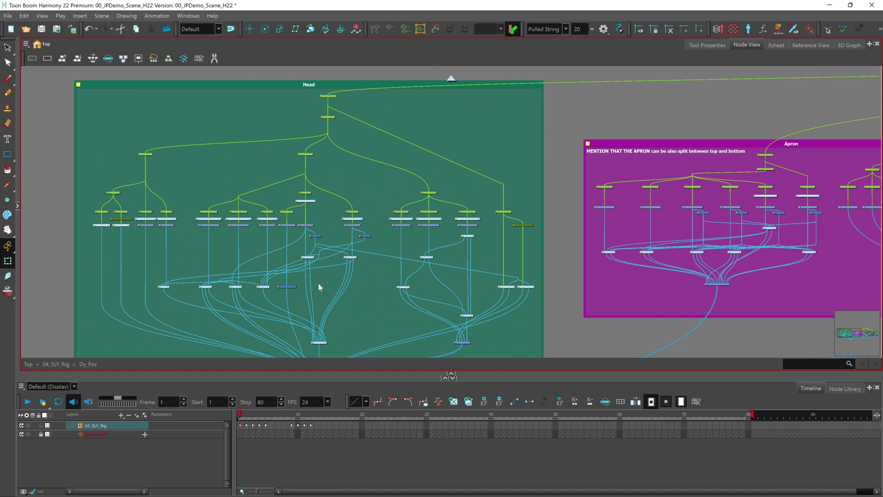
scroll(314, 219, up, 1)
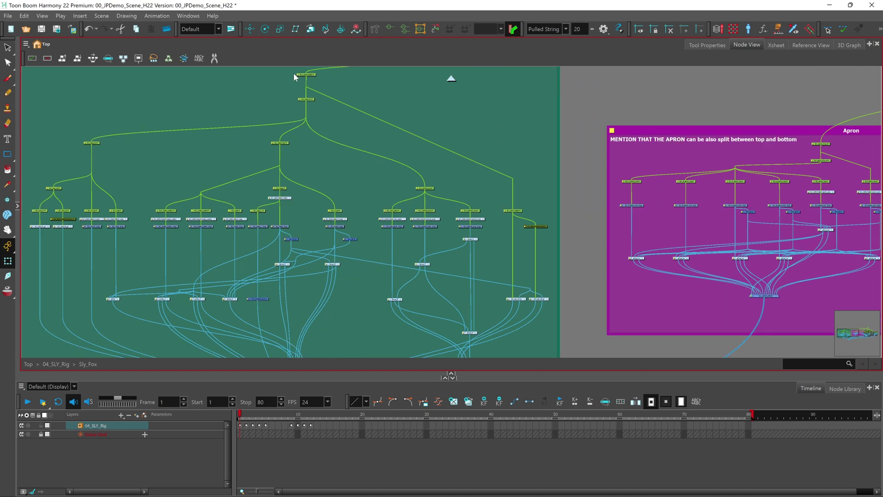
click(290, 123)
click(276, 147)
click(276, 169)
scroll(254, 251, up, 1)
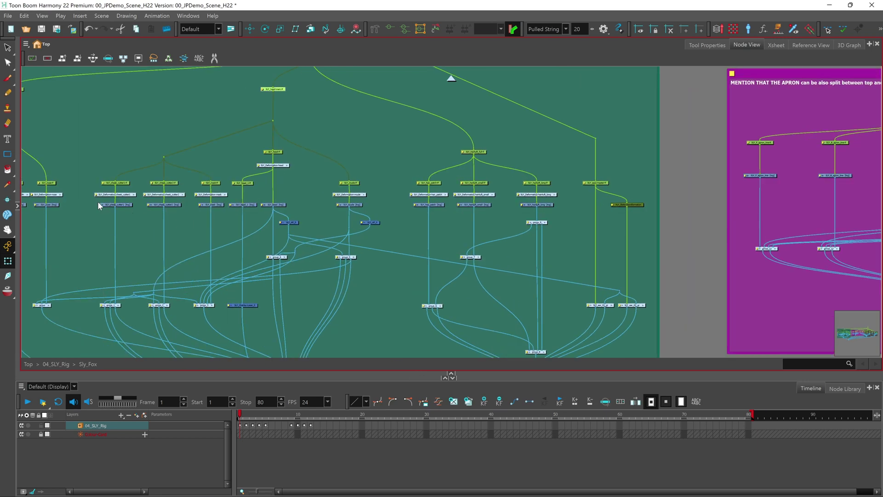
Highlight the row of drawing nodes in the Head section, one cluster after another.
click(101, 200)
click(277, 210)
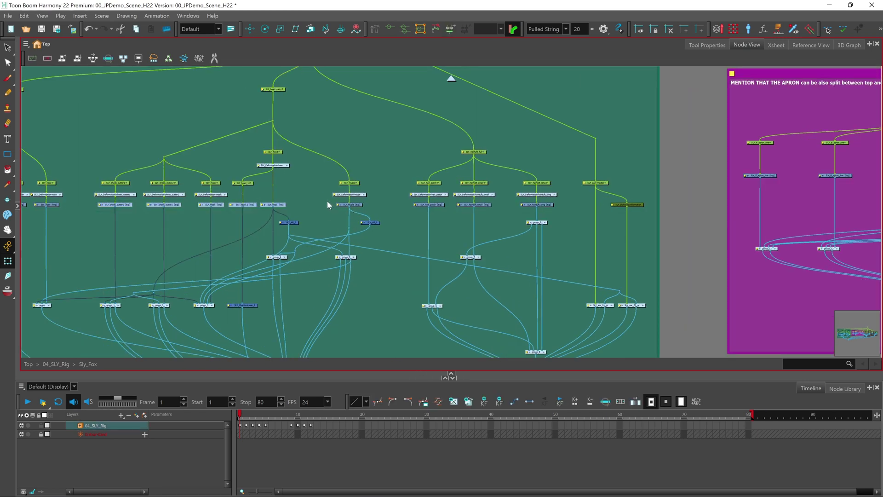
drag(327, 201, 460, 212)
drag(544, 217, 545, 216)
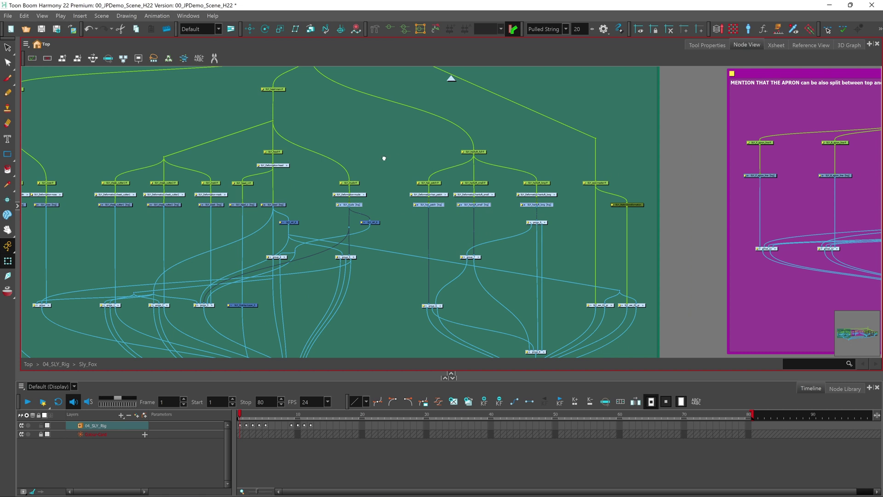
Examine how the Head section's pegs, deformation groups and drawings are arranged by selecting different clusters of nodes.
drag(359, 158, 375, 225)
drag(102, 151, 399, 312)
drag(115, 237, 244, 257)
drag(263, 145, 312, 168)
drag(261, 143, 313, 189)
drag(112, 228, 234, 258)
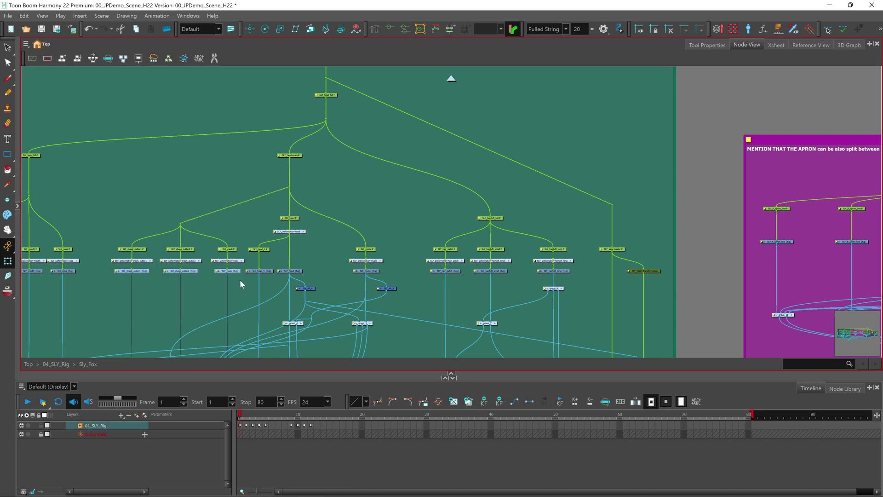
Bring the camera display back beside the node network, frame the character's whole head and clear the selection.
click(19, 206)
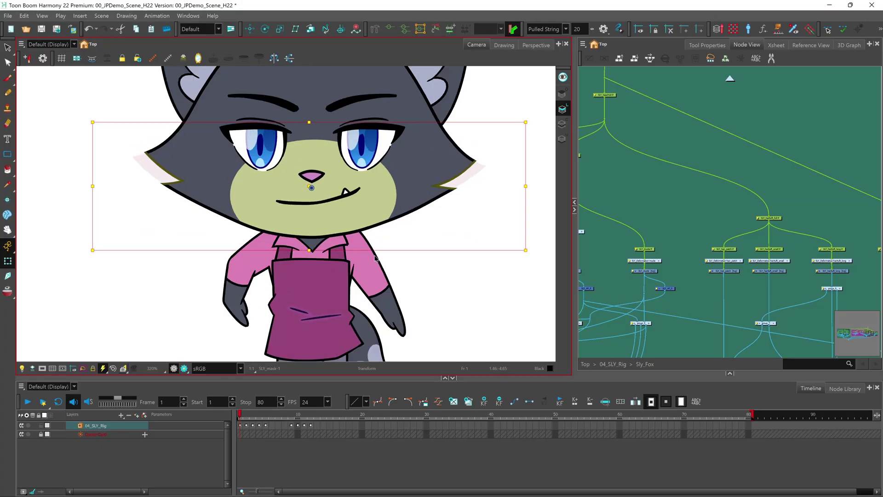
scroll(323, 226, down, 2)
drag(393, 125, 396, 214)
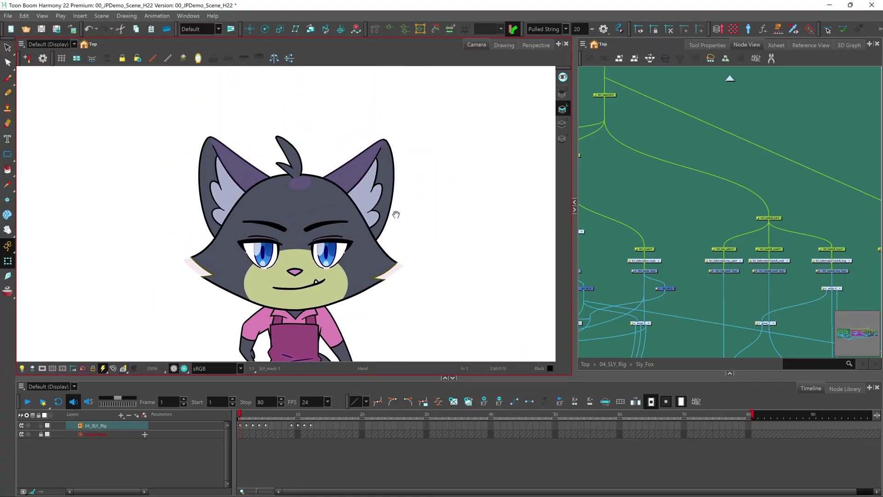
click(426, 222)
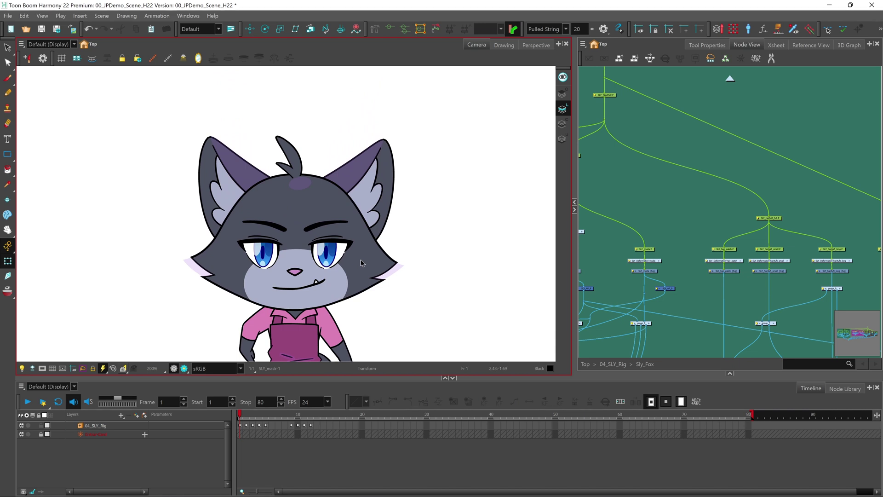
Select the long hair tuft on the head and show only its deformer controls.
click(293, 157)
scroll(326, 186, up, 4)
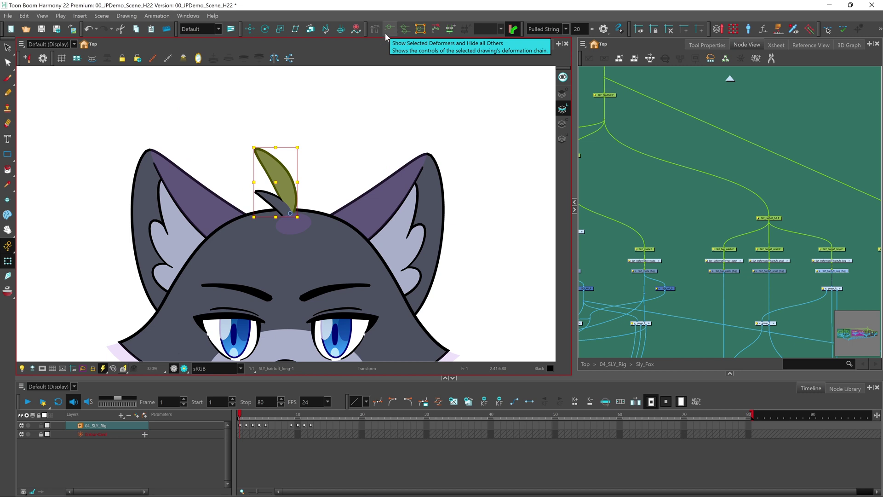
click(390, 29)
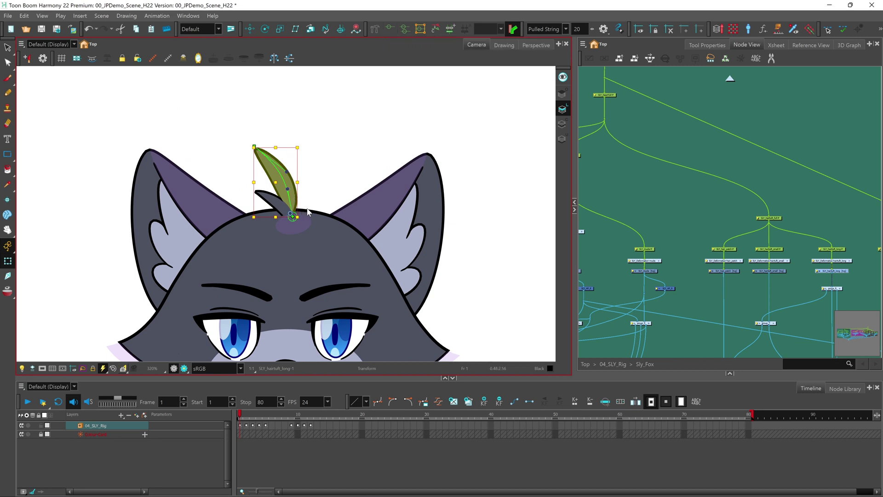
scroll(283, 171, up, 5)
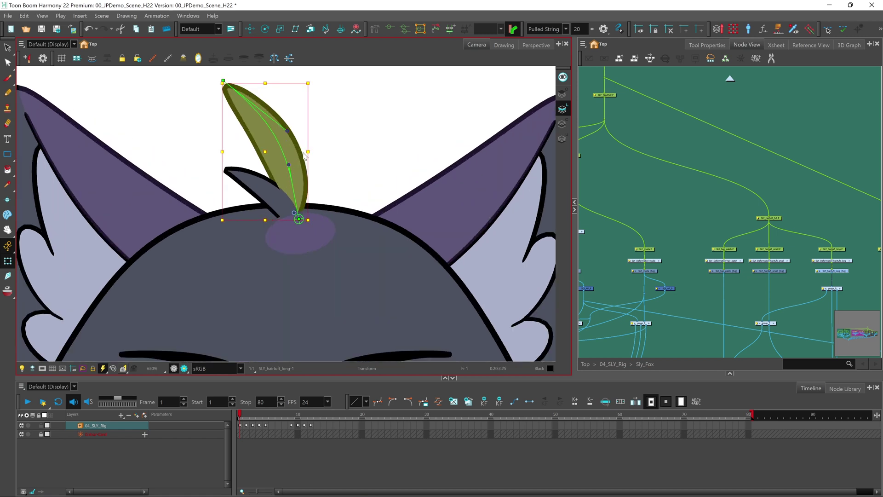
Bend the long hair tuft into an S-shape with its curve deformer handles and reshape it back into a smooth arc.
drag(293, 174, 240, 202)
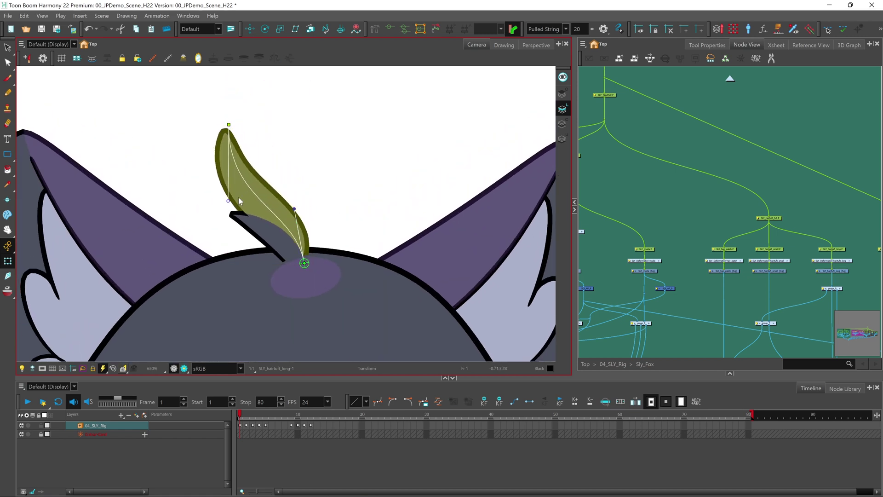
mouse_move(295, 210)
mouse_down()
mouse_move(269, 196)
mouse_move(284, 210)
mouse_up()
drag(226, 238, 311, 196)
drag(307, 152, 270, 177)
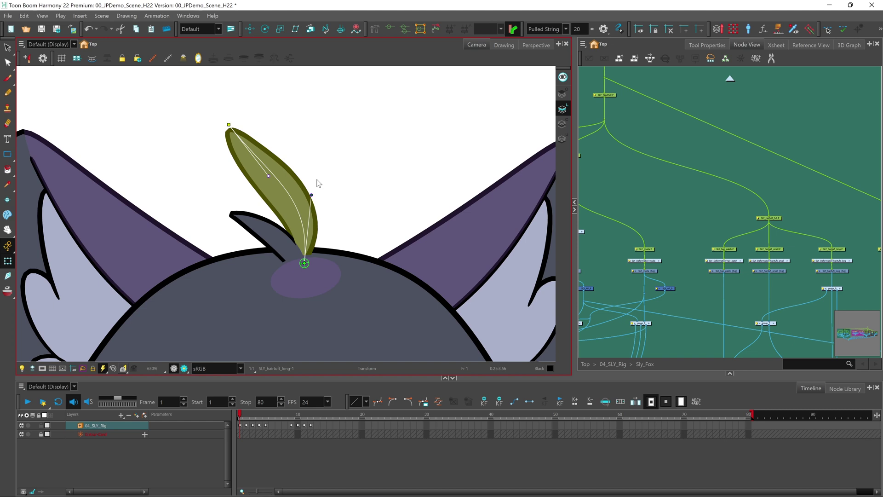
drag(270, 177, 287, 161)
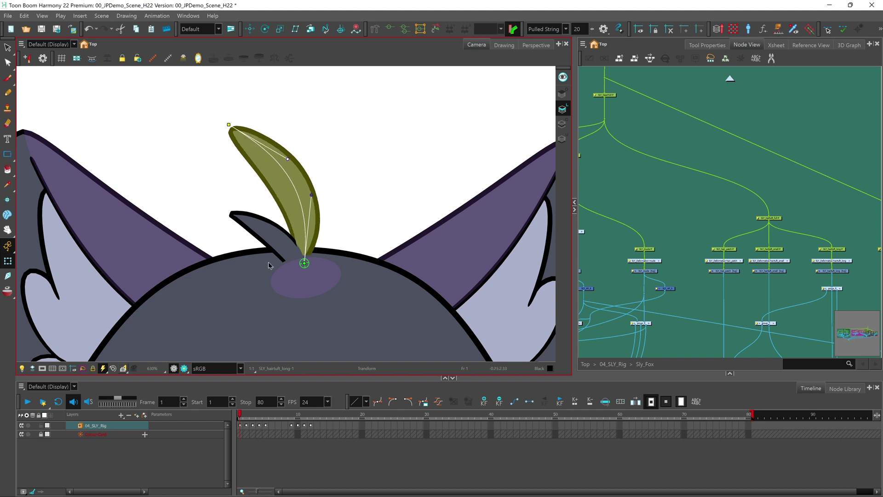
Show only the head drawing's deformer controls and pull a point on the side of its outline slightly outward.
scroll(269, 265, down, 4)
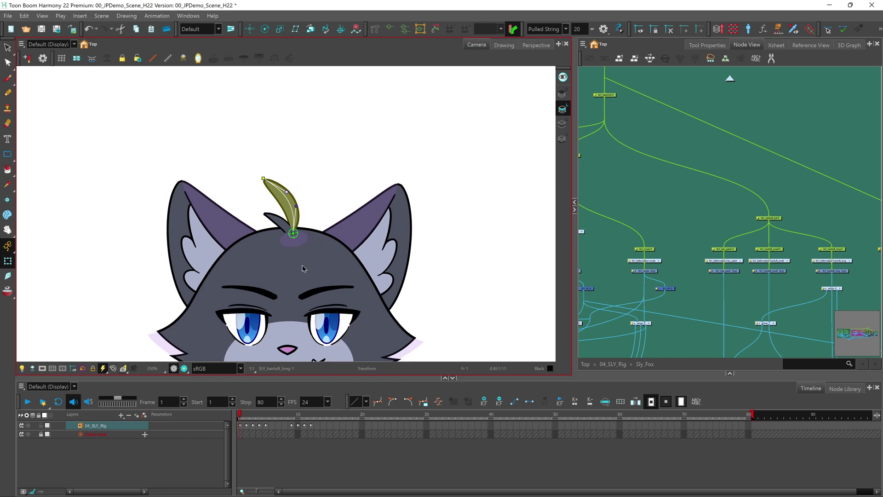
scroll(303, 269, down, 2)
click(276, 267)
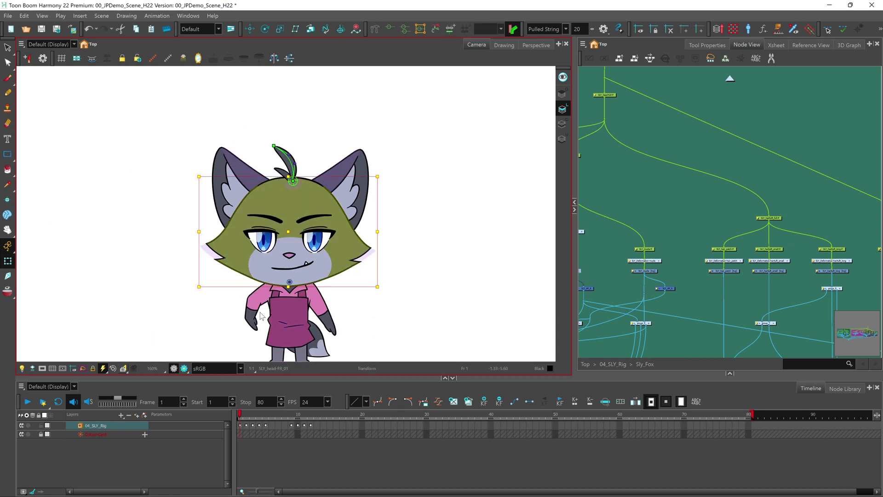
click(390, 27)
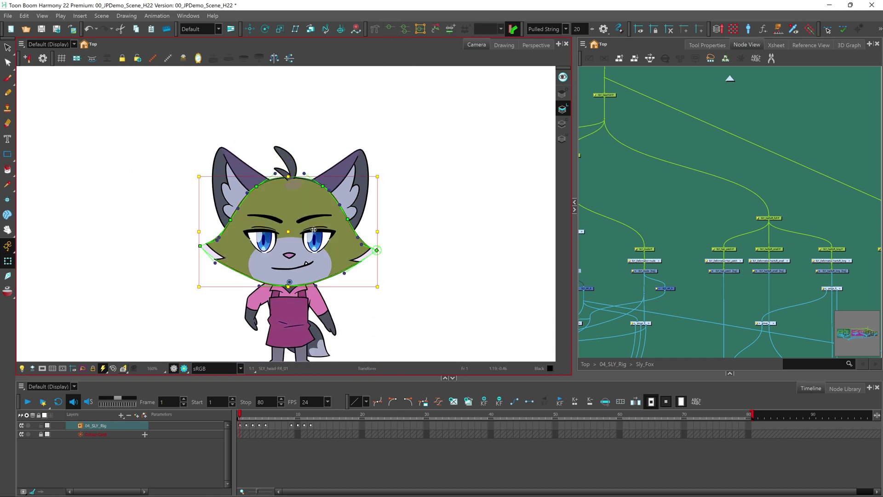
scroll(309, 252, up, 1)
drag(290, 284, 301, 265)
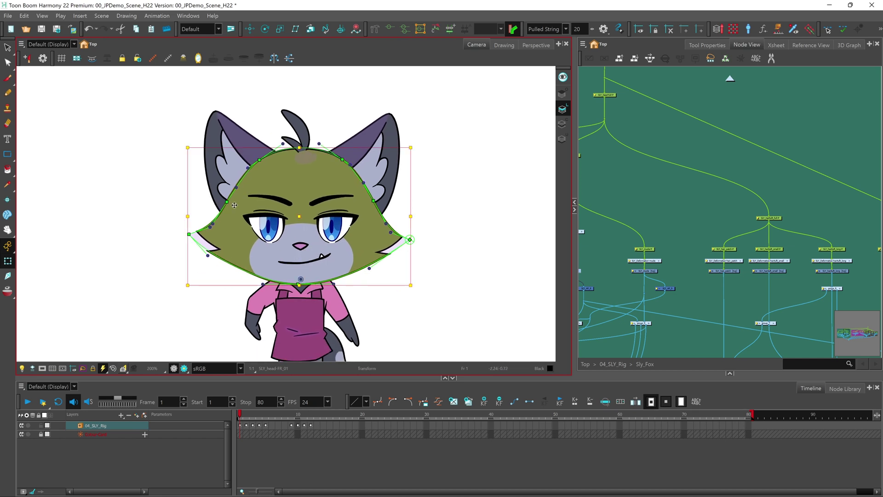
drag(228, 202, 222, 199)
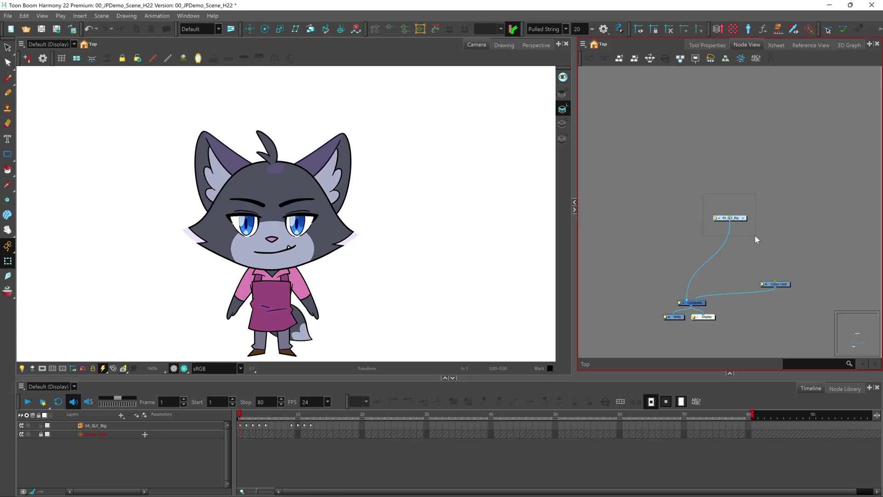
Show the mc_SLY_BLINK_01 master controller of the 04_SLY_Rig node and move its SLY_BLINK slider.
drag(703, 194, 755, 235)
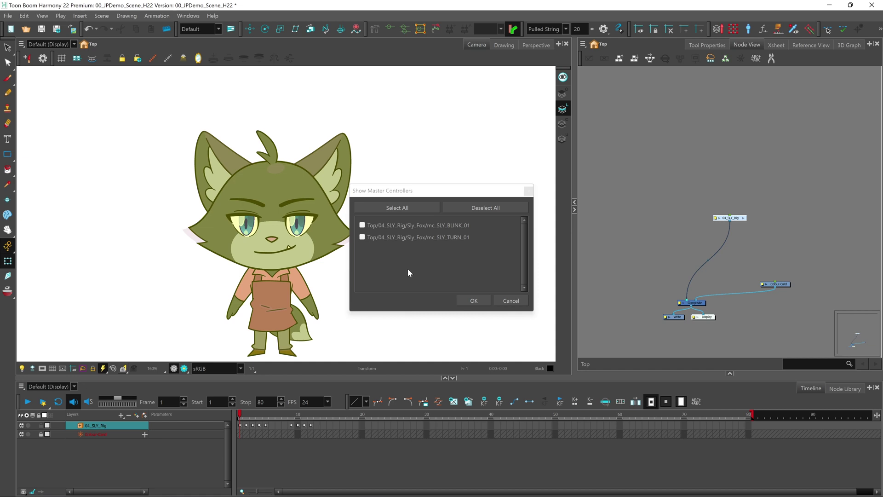
click(362, 225)
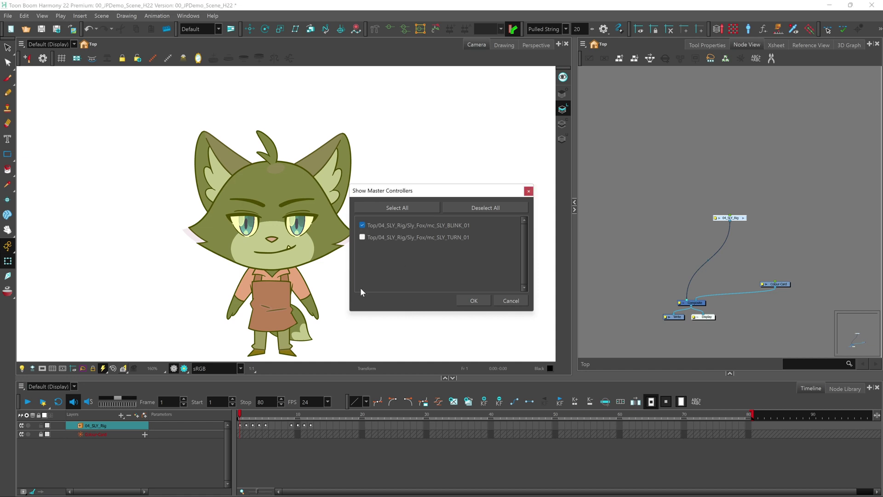
click(474, 301)
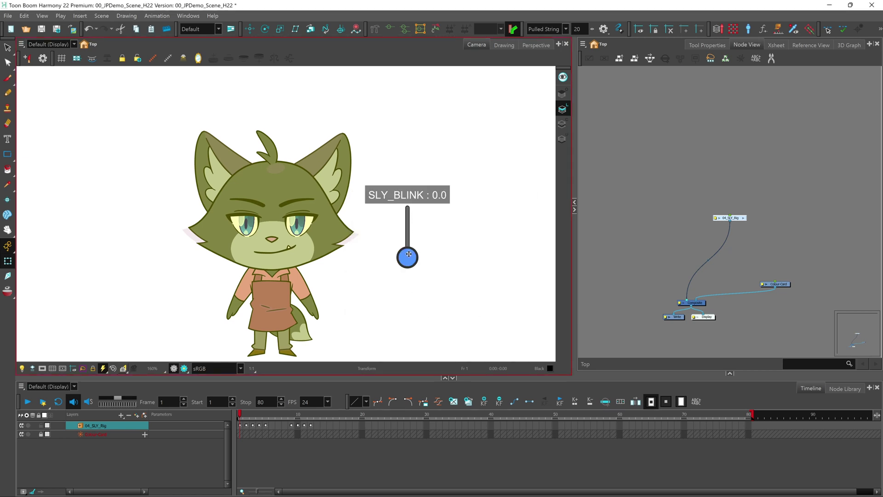
mouse_move(408, 258)
mouse_down()
mouse_move(407, 195)
mouse_move(411, 252)
mouse_up()
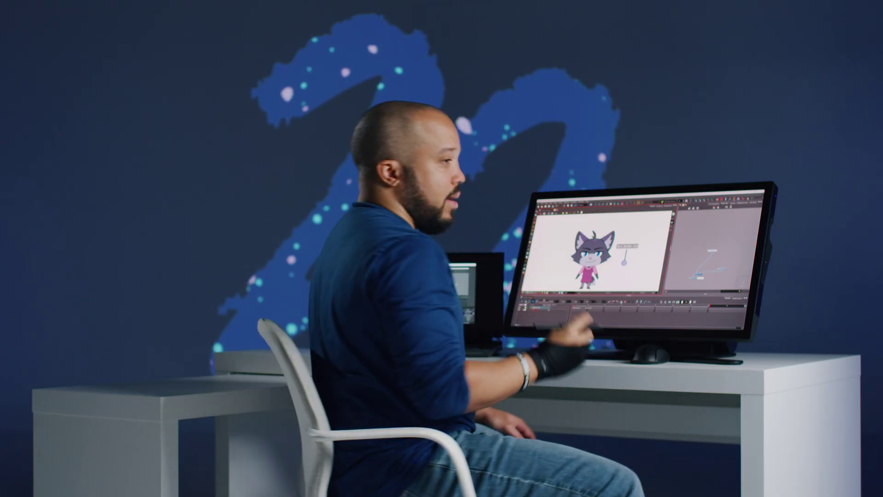